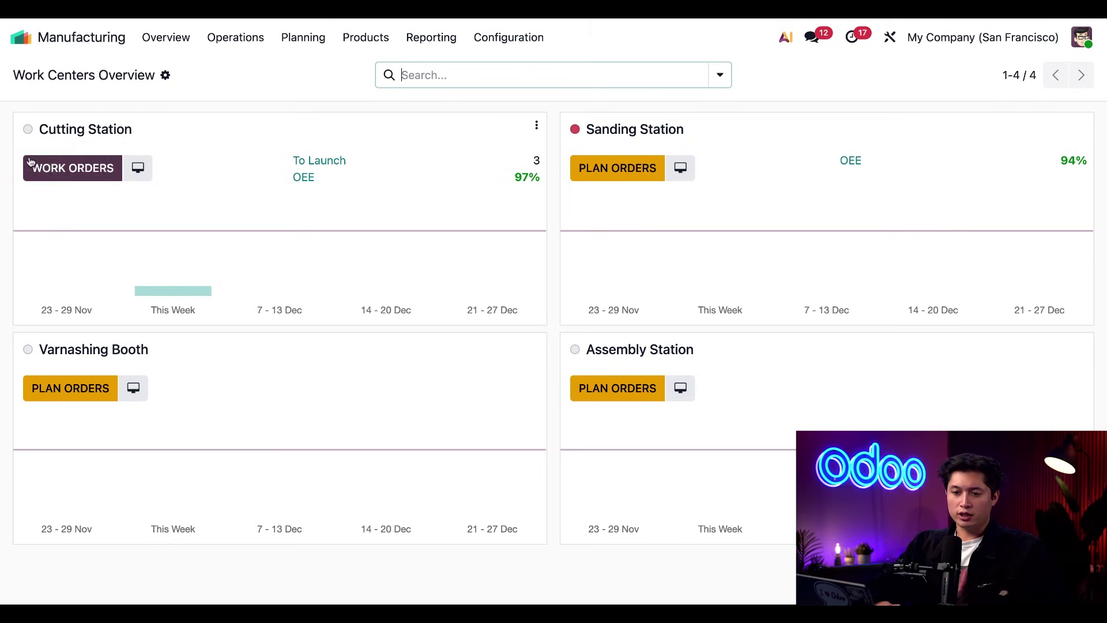
Review Cutting Station's pending work orders, then open its shop floor view
click(71, 178)
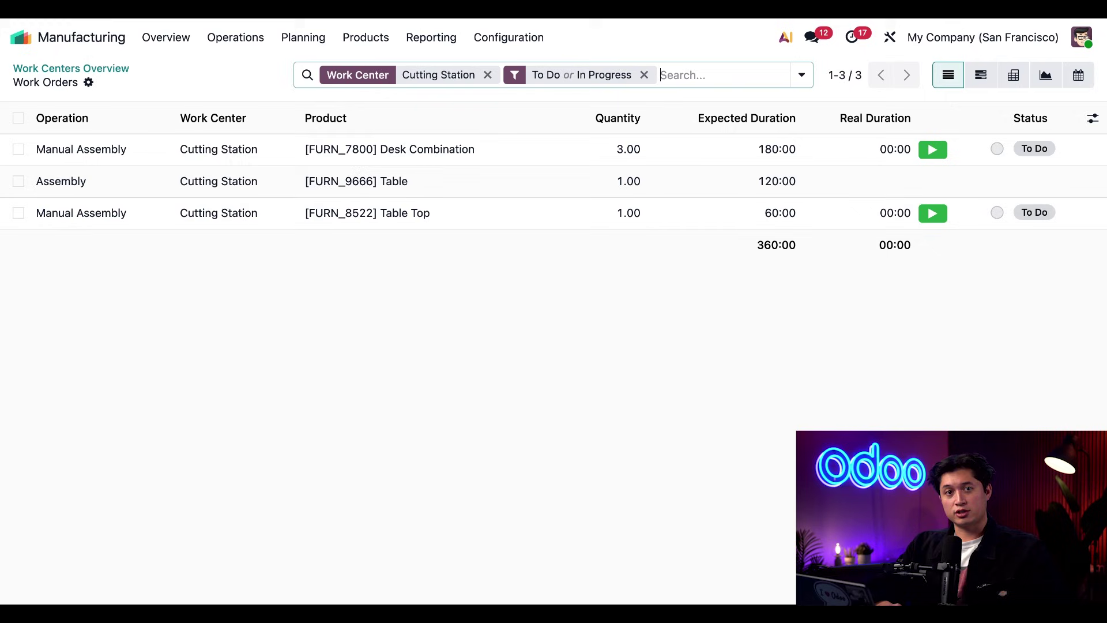
click(110, 69)
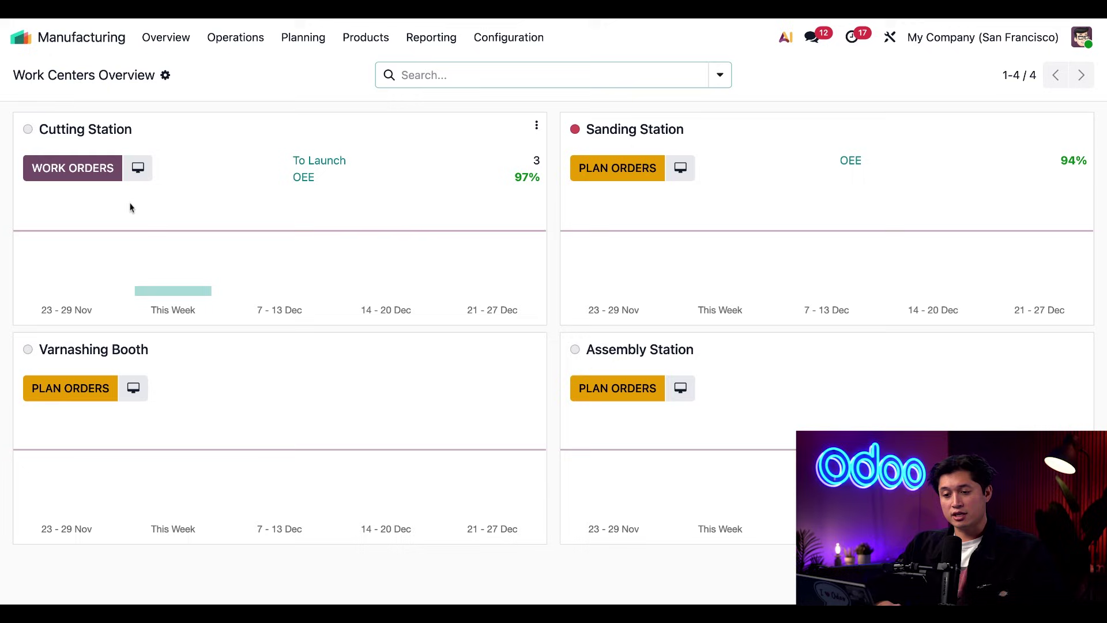
click(138, 169)
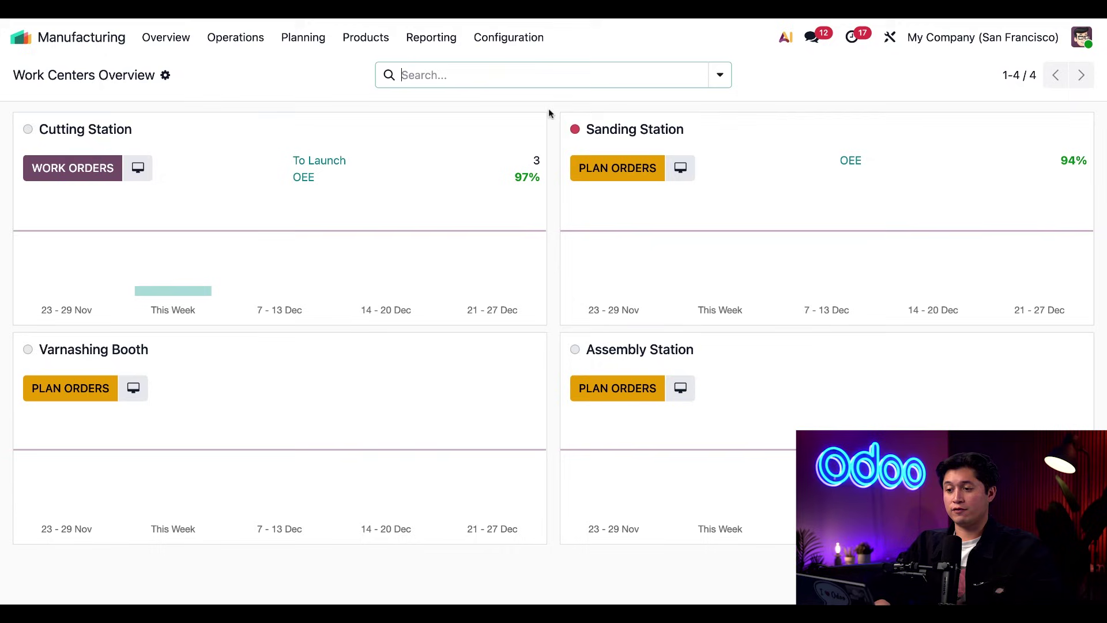
From Configuration > Work Centers, create a new blank work center record
click(510, 37)
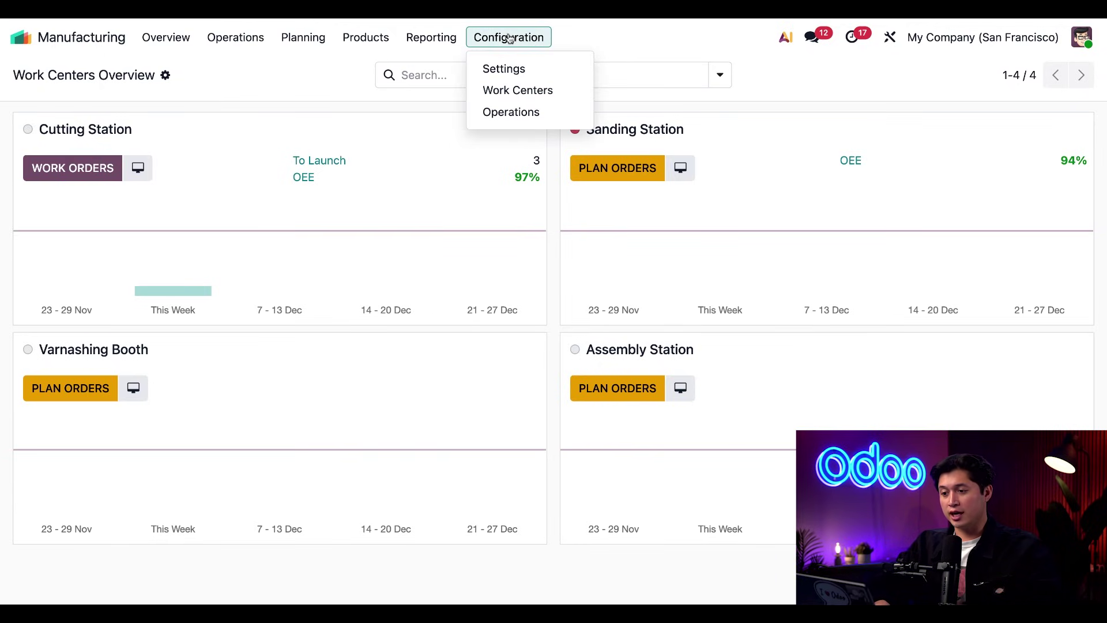
click(538, 92)
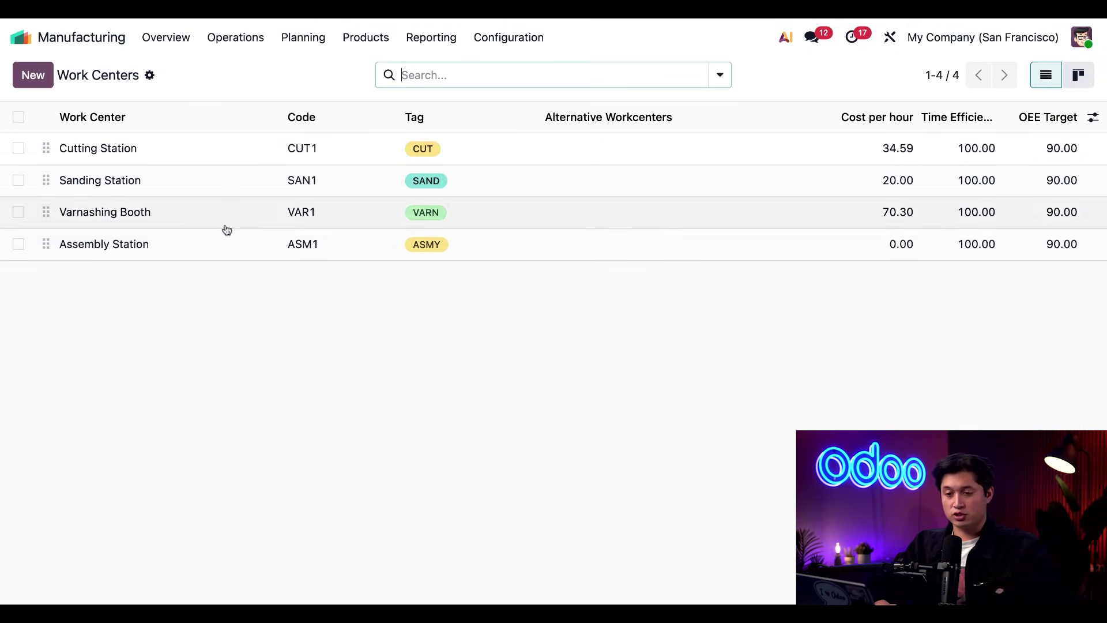
click(32, 75)
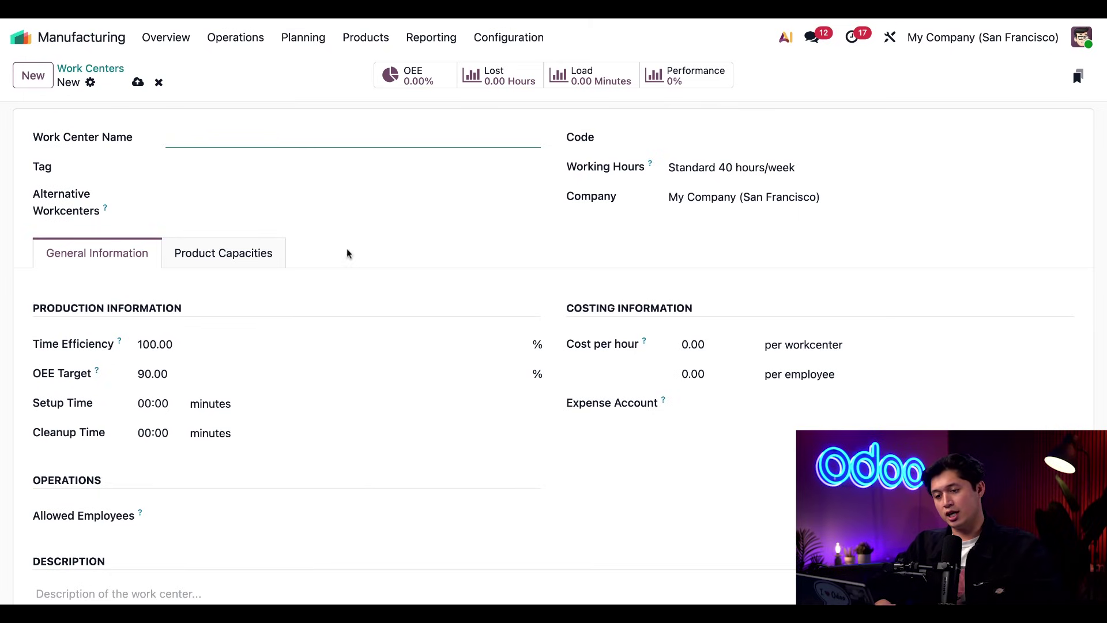
Enter 'Saw Station' as the name and 'SAW1' as the code, and add the SAW tag
text(Saw Station)
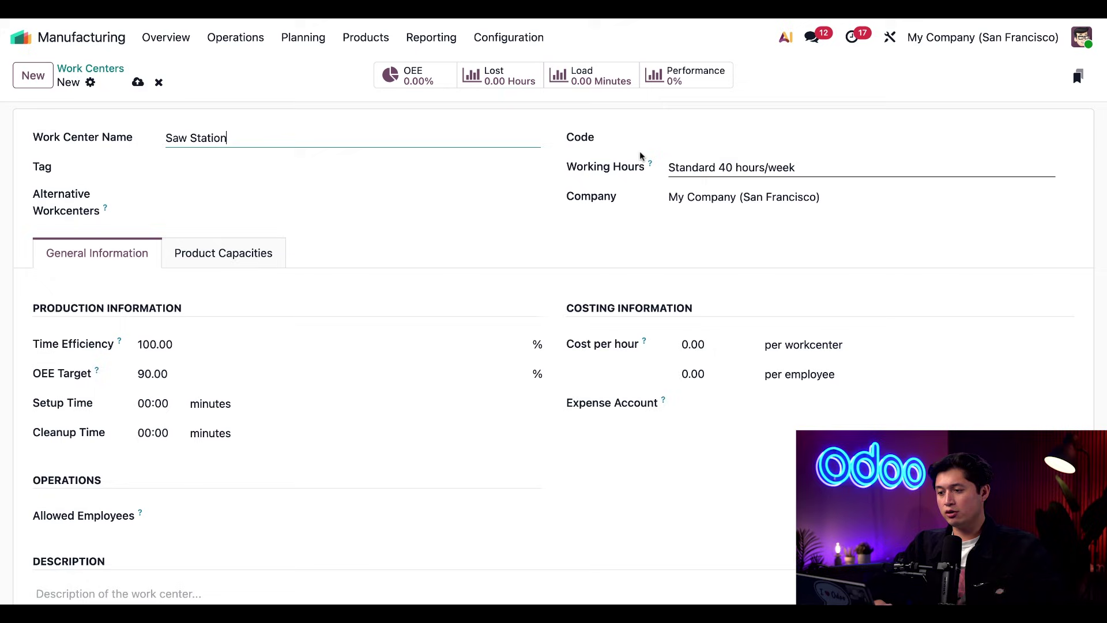
click(730, 133)
text(SAW1)
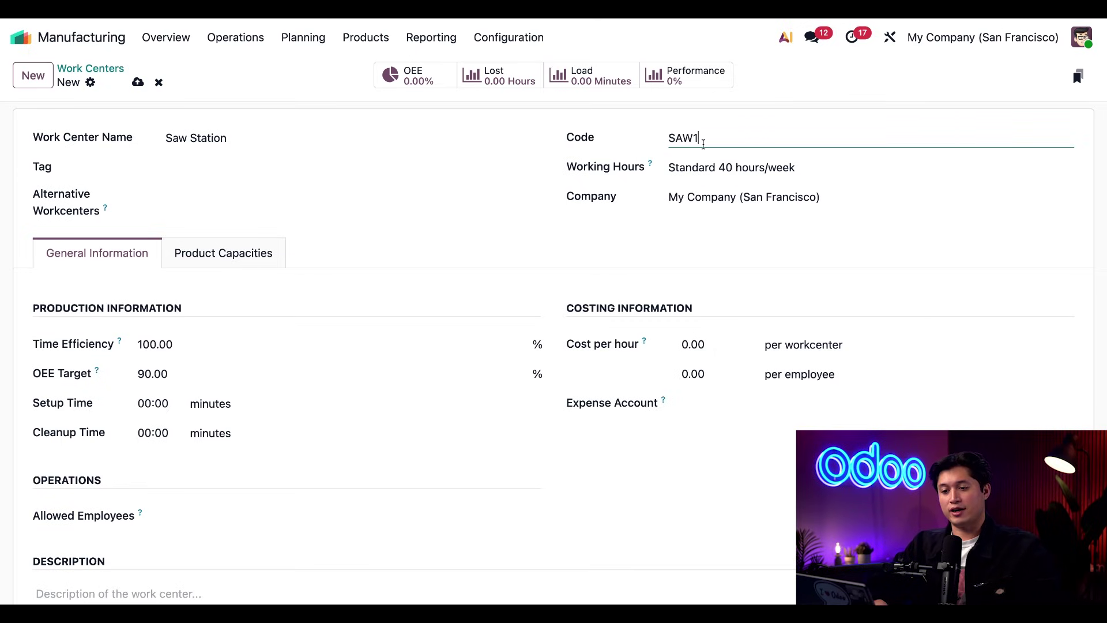
click(362, 167)
text(SAW)
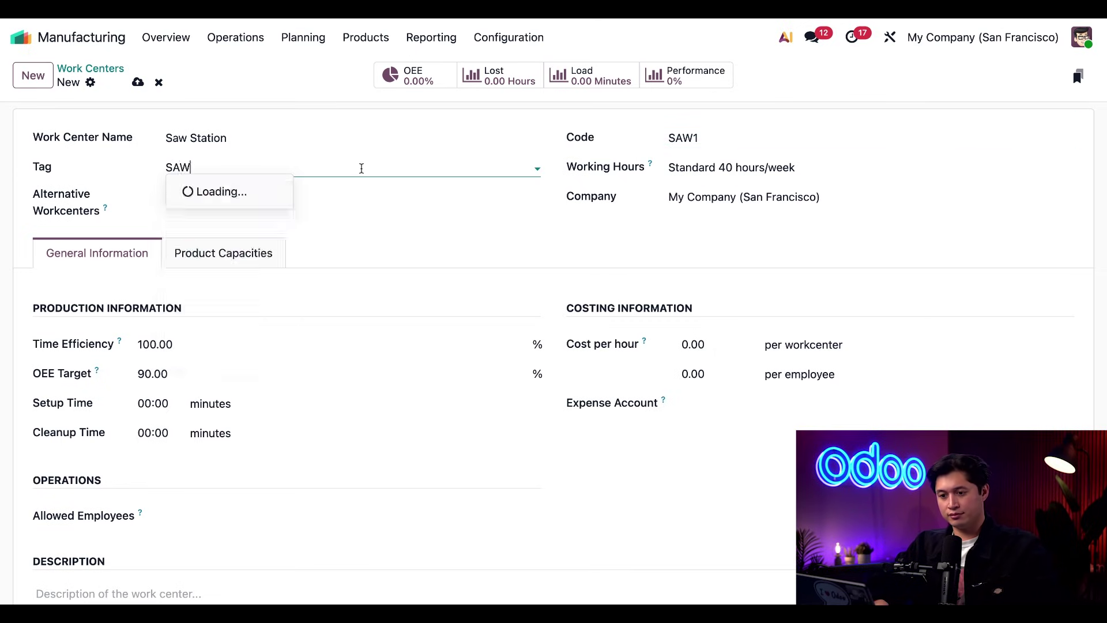
click(278, 191)
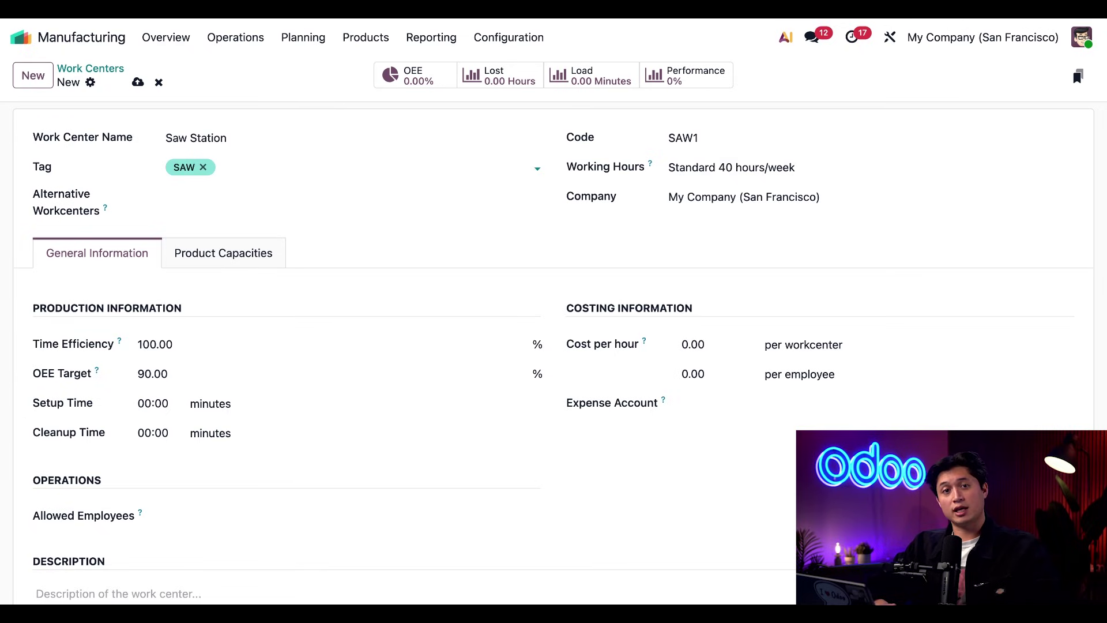
drag(669, 167, 747, 172)
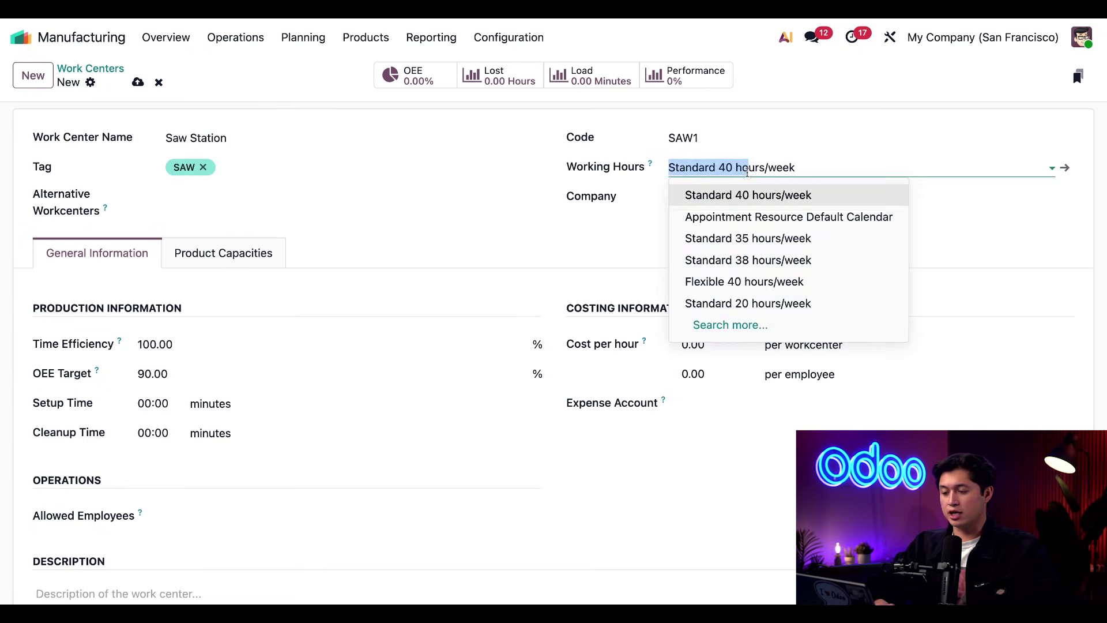
click(533, 239)
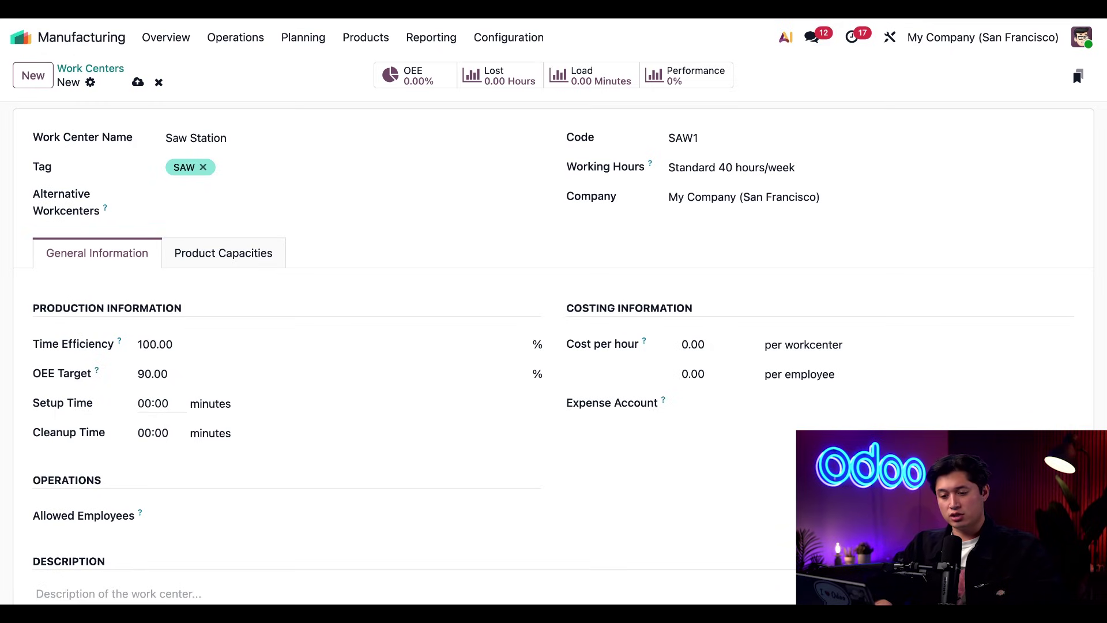
Set both setup time and cleanup time to 10 minutes
double_click(153, 406)
triple_click(154, 406)
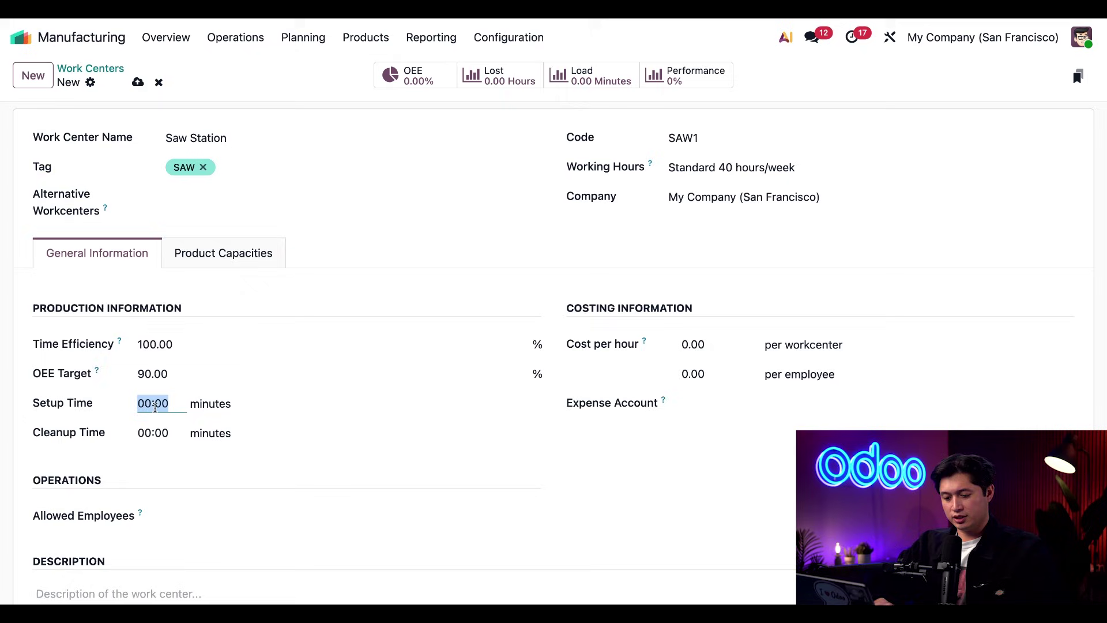
text(10)
triple_click(150, 432)
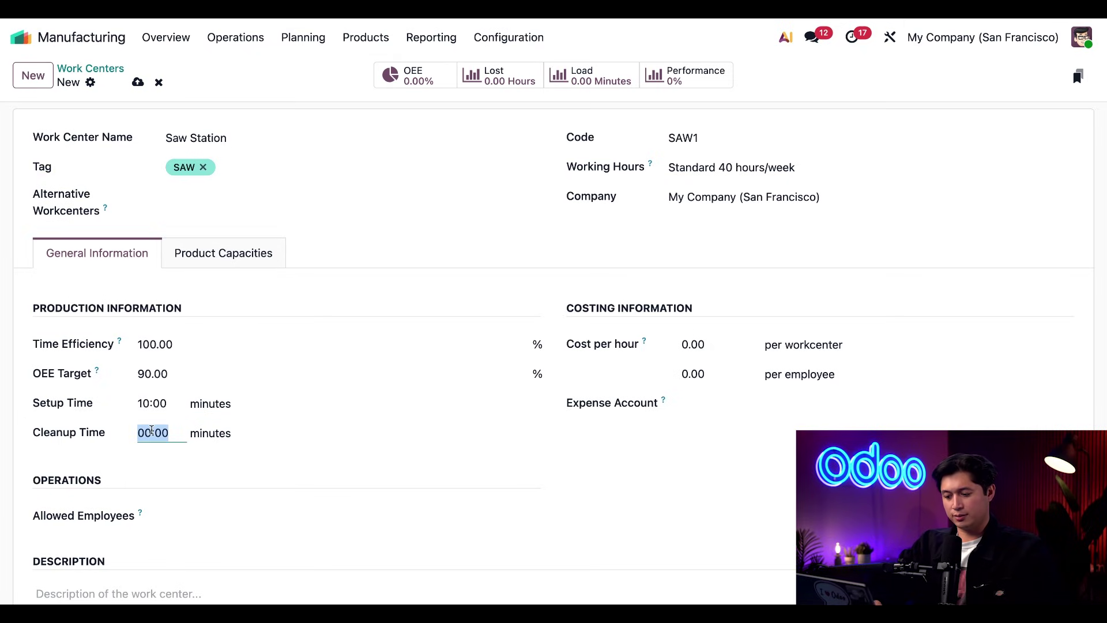
text(10)
click(176, 456)
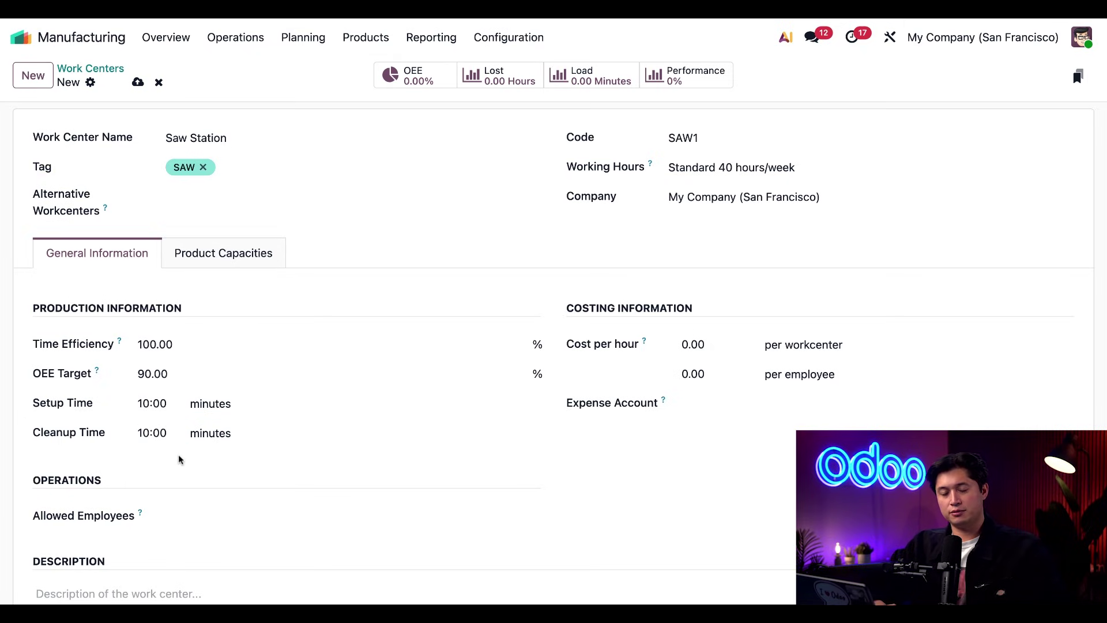
Search for the employee by name and add them to Allowed Employees
click(206, 521)
text(jose)
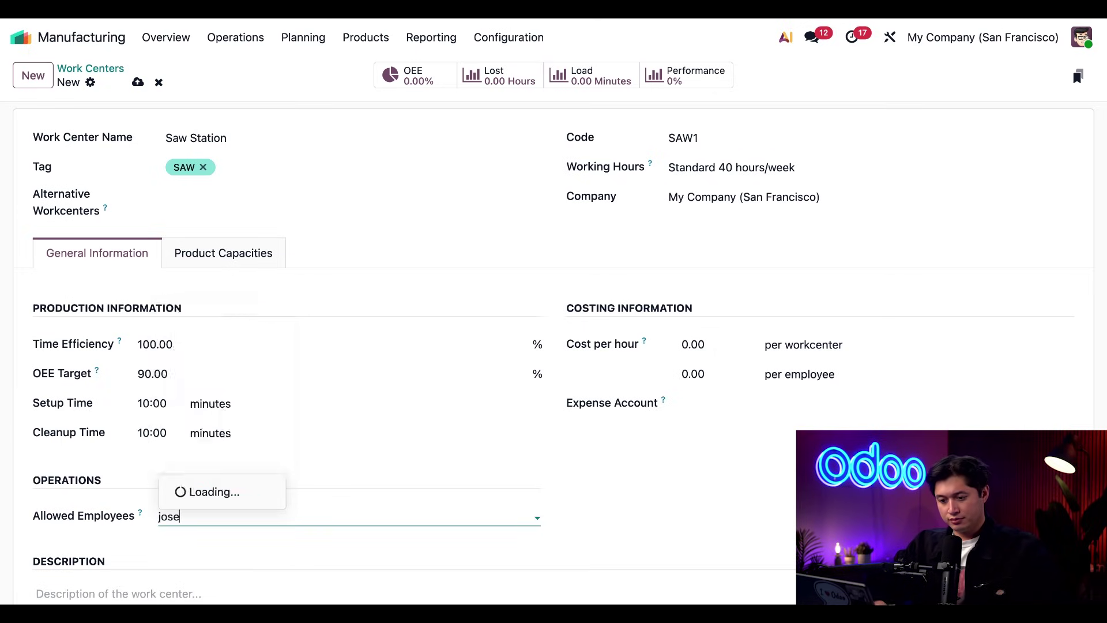
click(208, 430)
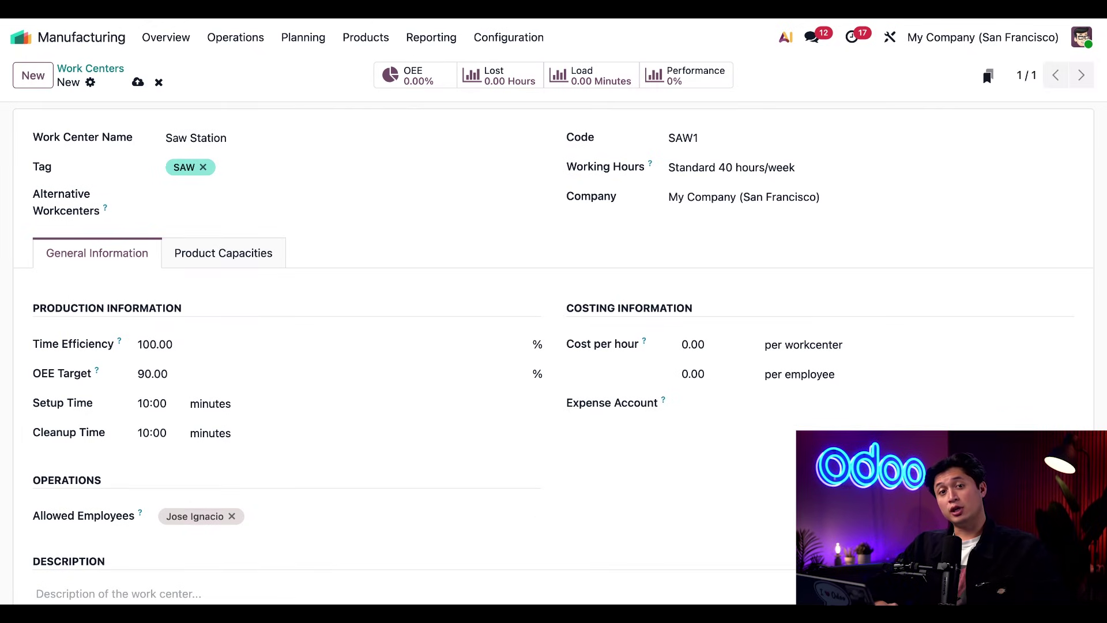
scroll(374, 542, down, 3)
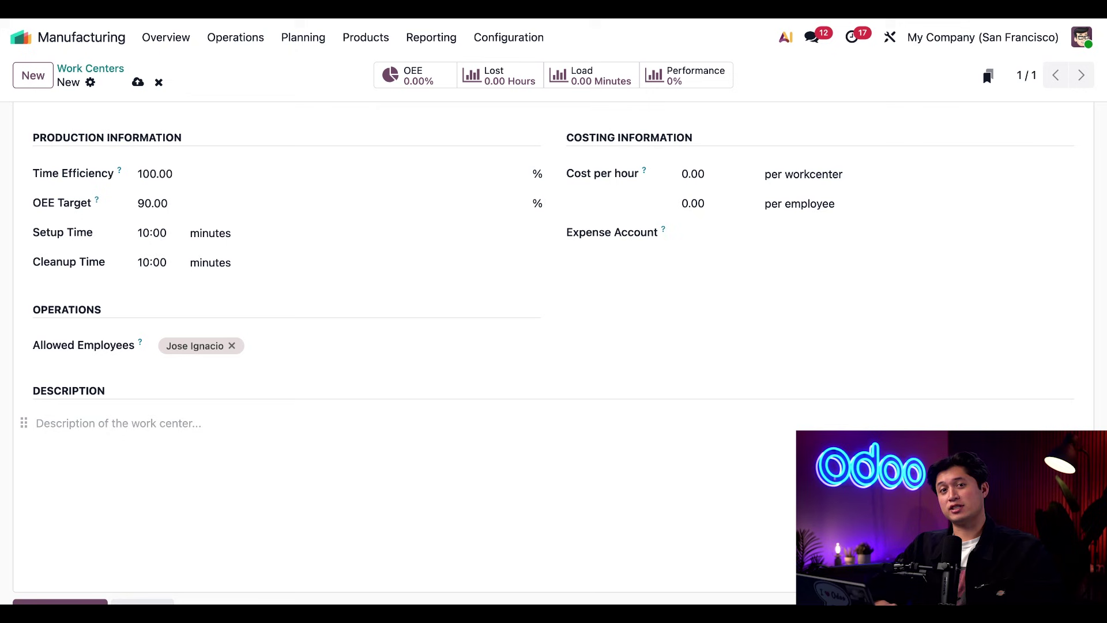
scroll(504, 281, up, 3)
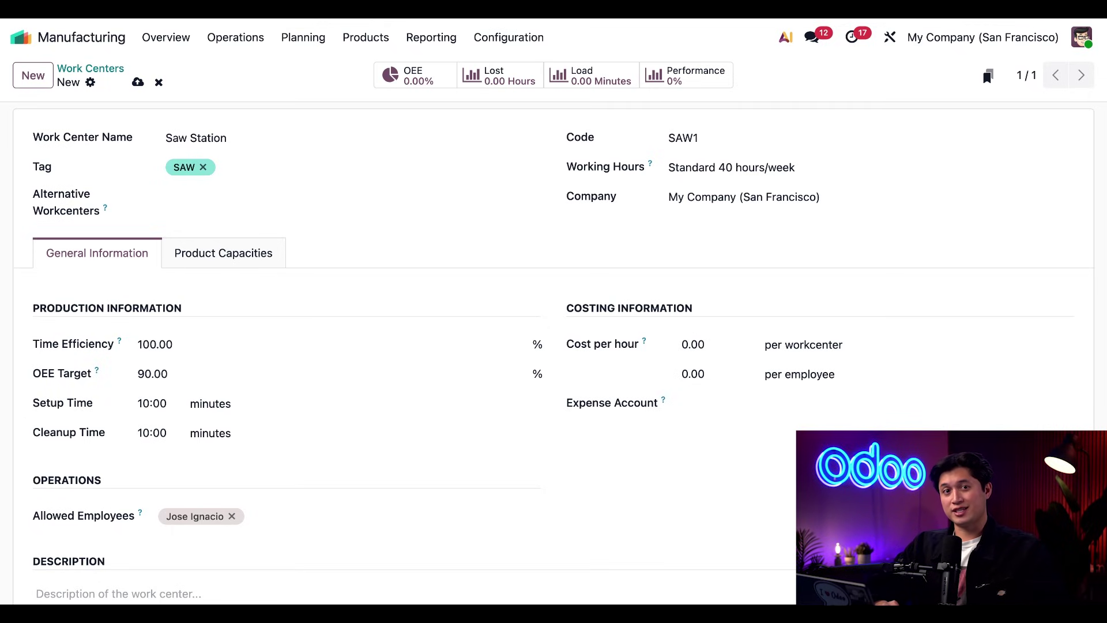
Add an All Products line with capacity 5 under Product Capacities, removing the extra empty line
click(239, 263)
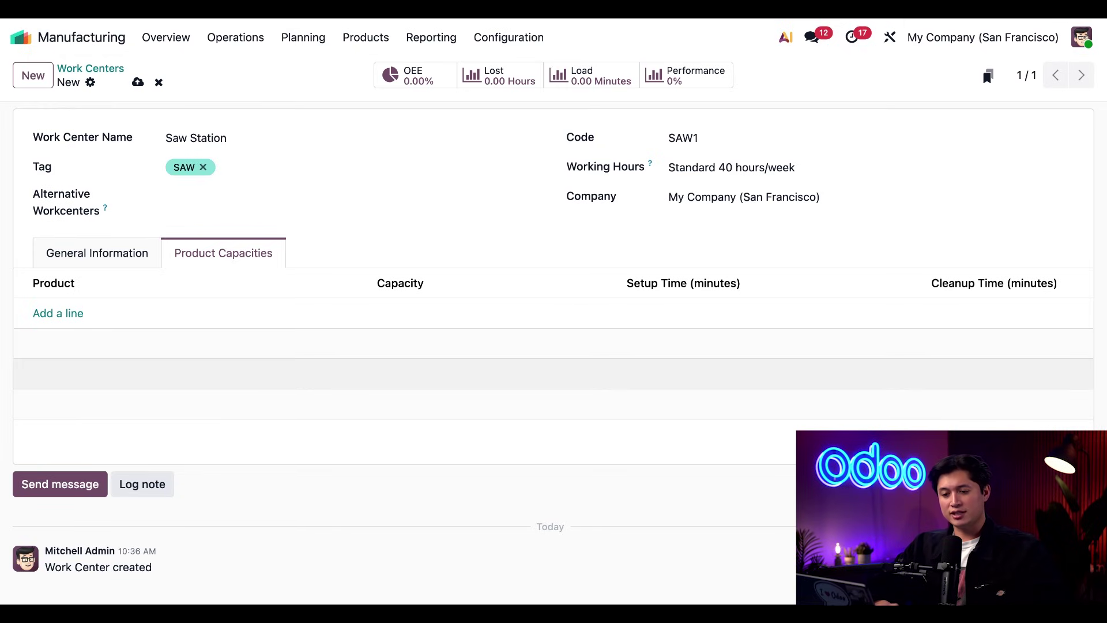
click(68, 315)
click(421, 313)
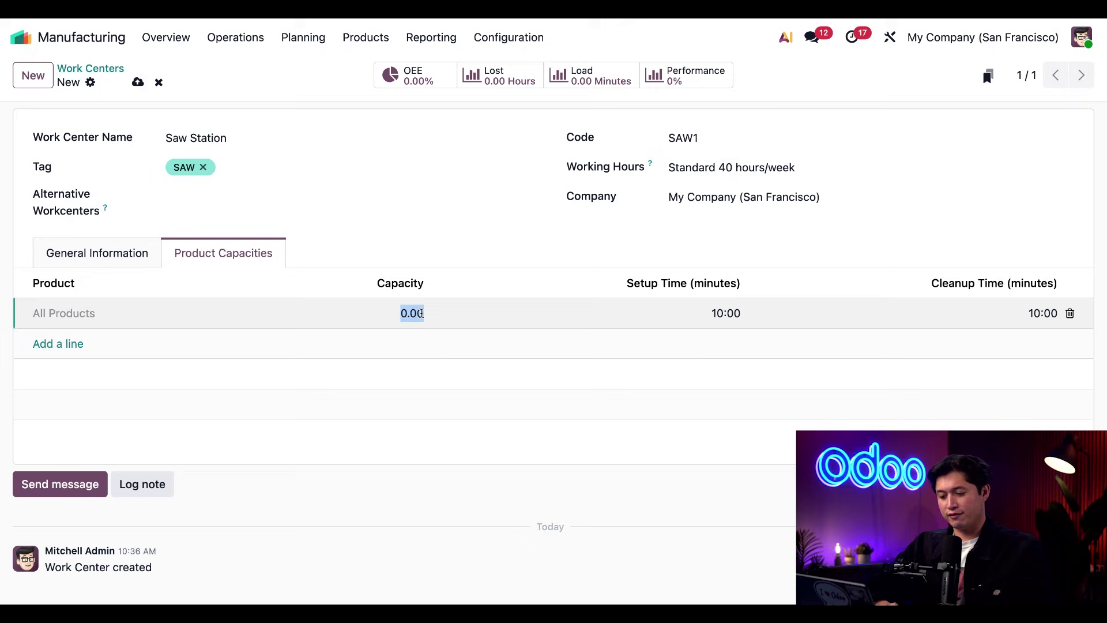
text(5)
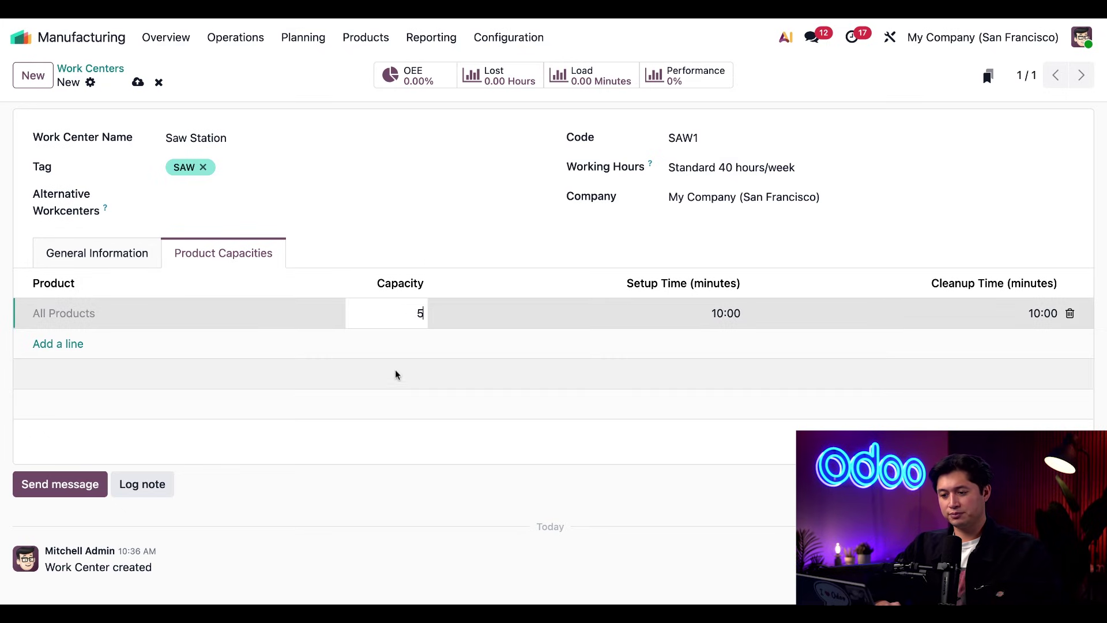
click(396, 391)
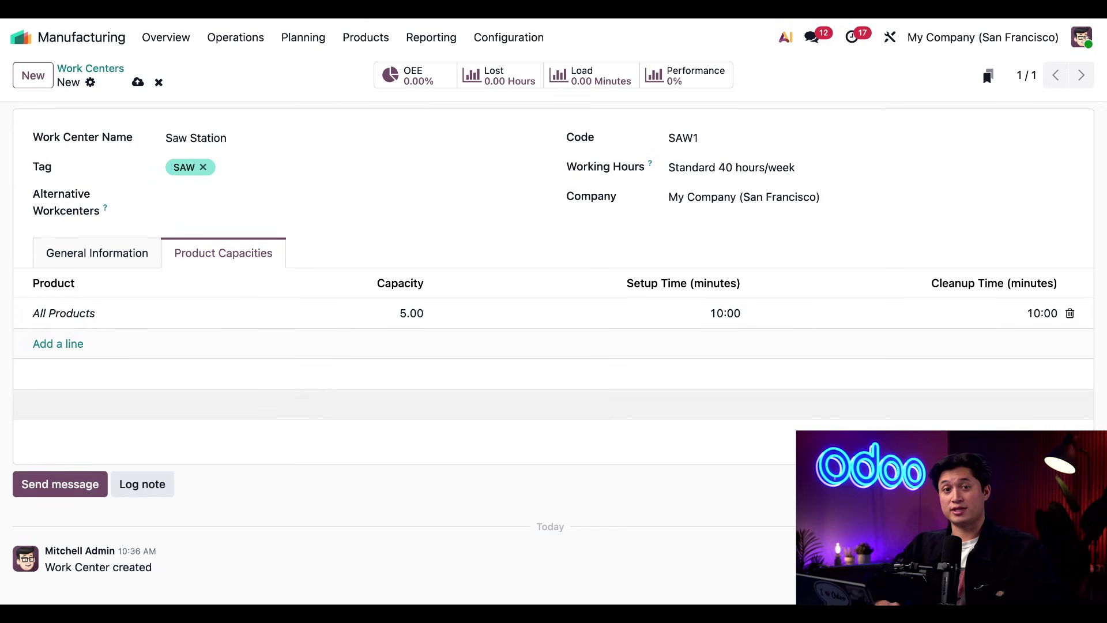
click(67, 343)
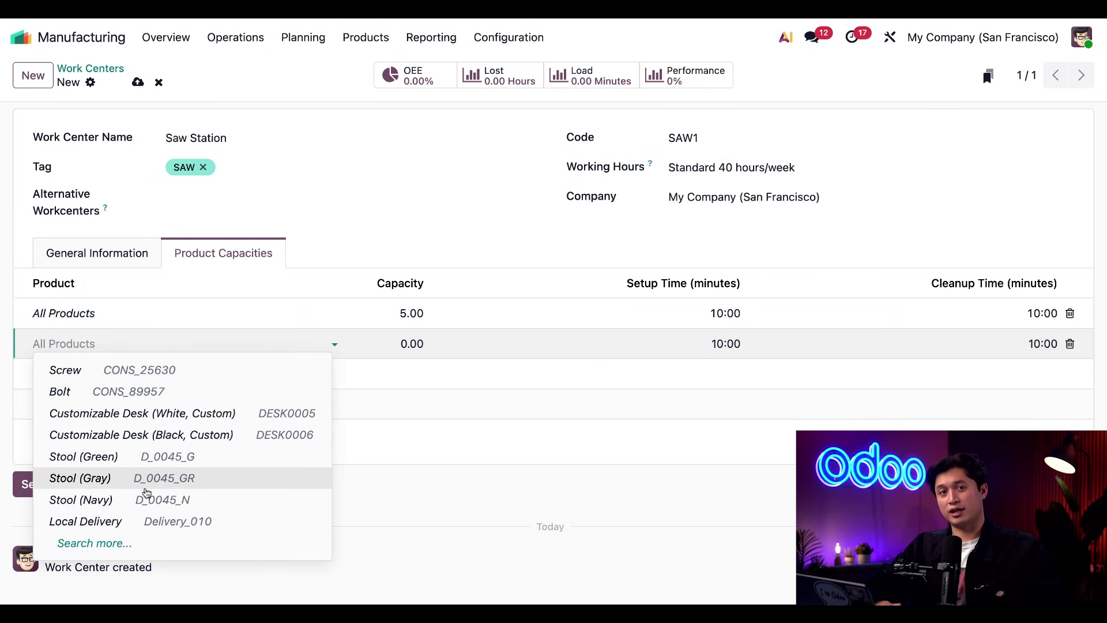
click(434, 469)
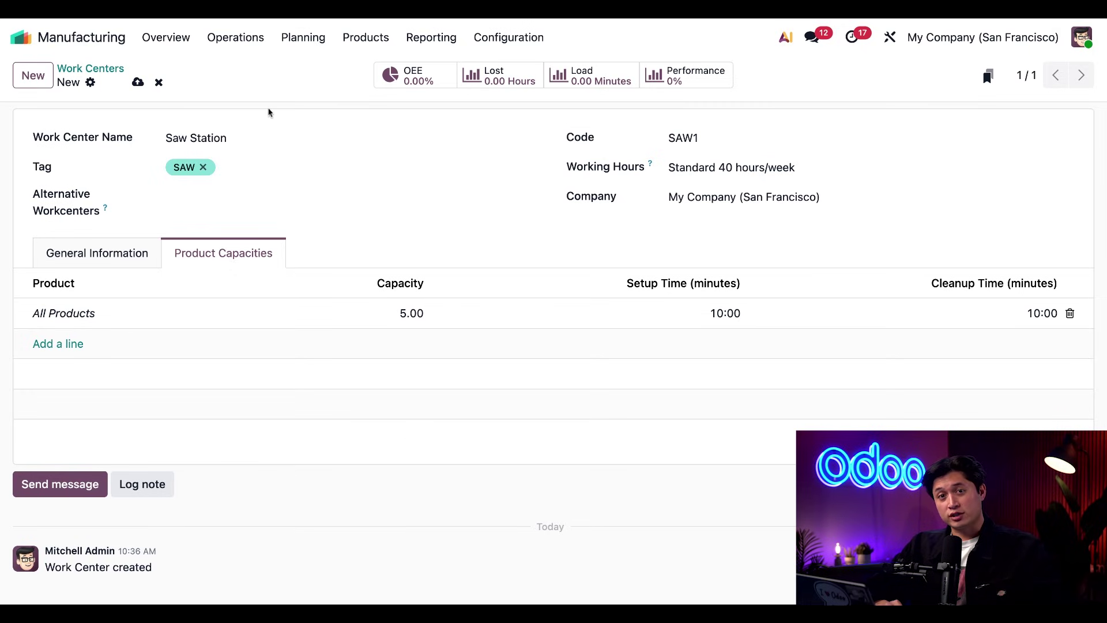
Go back to the Work Centers Overview and scroll down to the Saw Station card
click(154, 43)
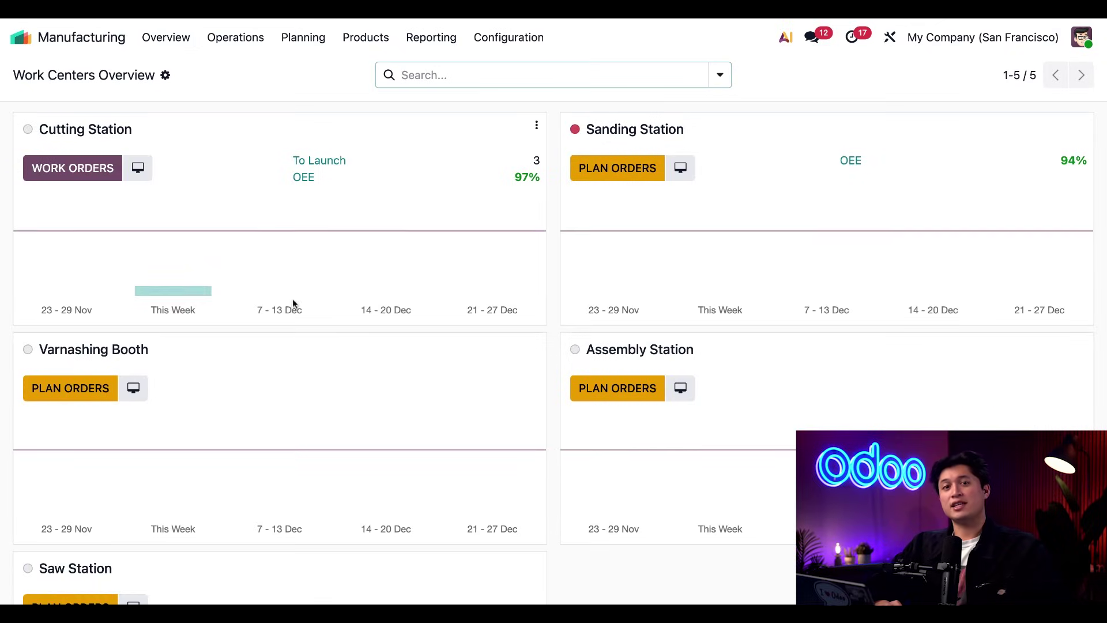
scroll(292, 301, down, 3)
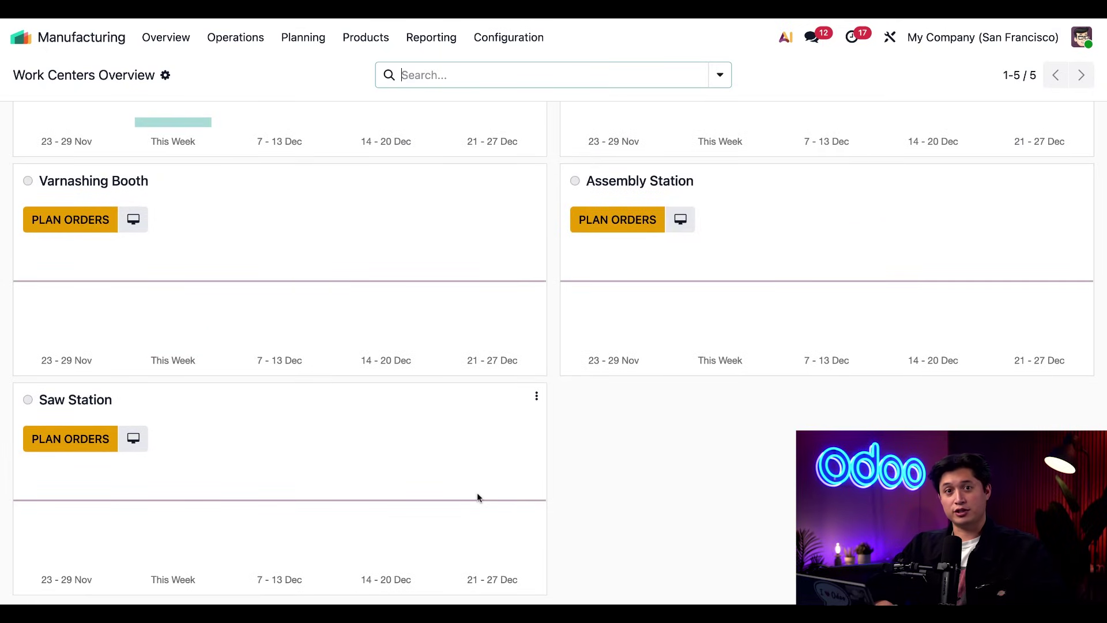